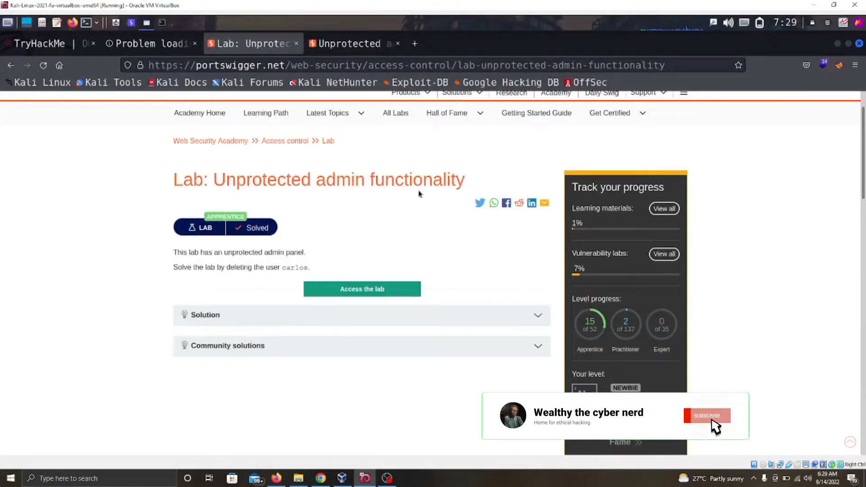
# - Highlight and then deselect the lab title on the lab description page
pyautogui.scroll(2, 419, 194)
pyautogui.scroll(-2, 418, 194)
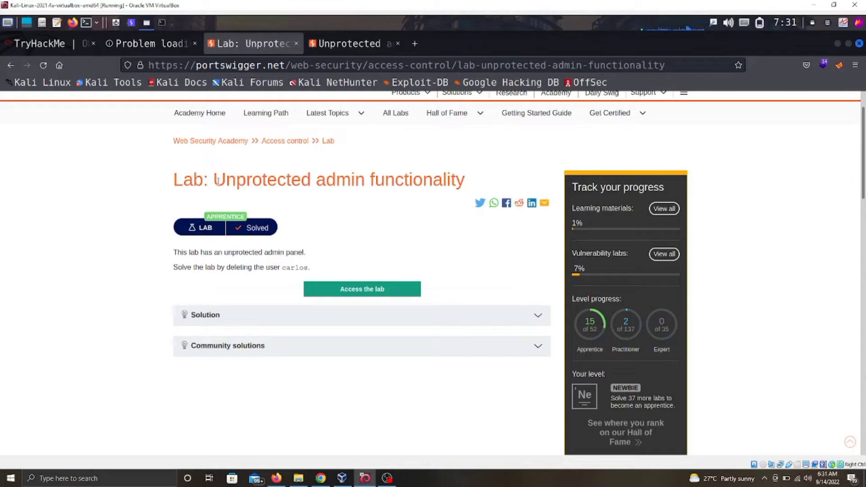
pyautogui.moveTo(208, 183); pyautogui.dragTo(227, 183)
pyautogui.moveTo(292, 184); pyautogui.dragTo(457, 174)
pyautogui.click(480, 170)
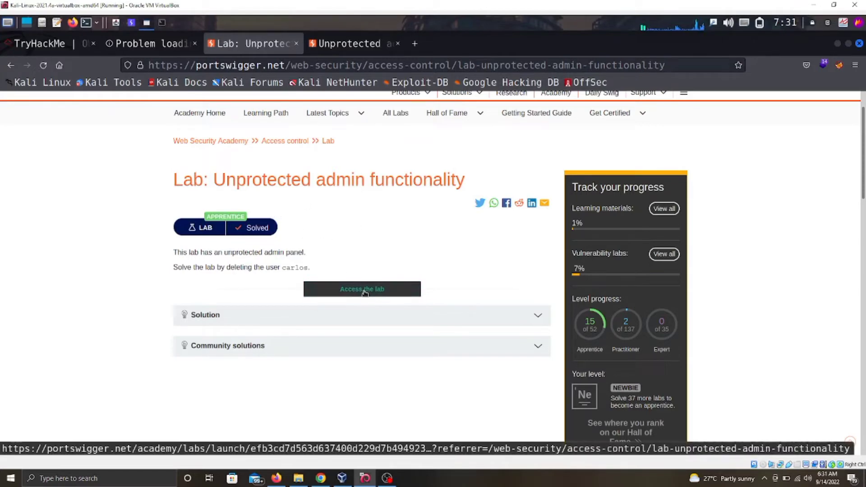
# - Switch to the running lab's shop and browse its product catalogue, ending back at the top
pyautogui.click(356, 45)
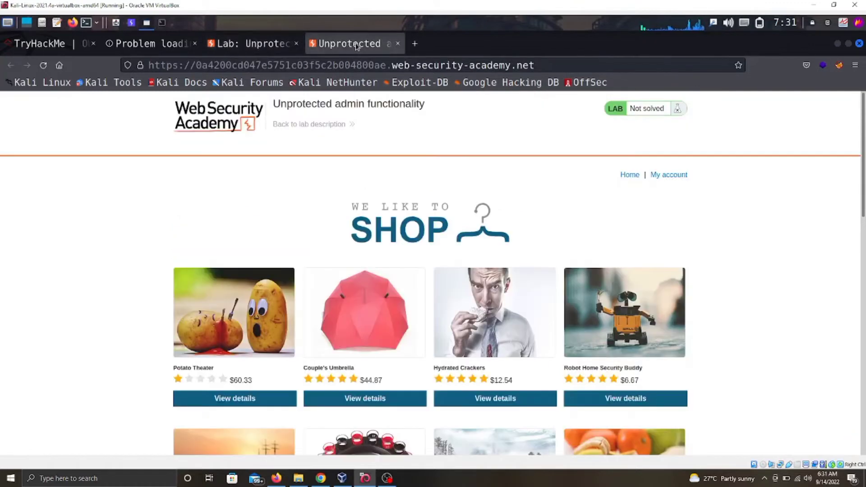
pyautogui.scroll(-5, 343, 212)
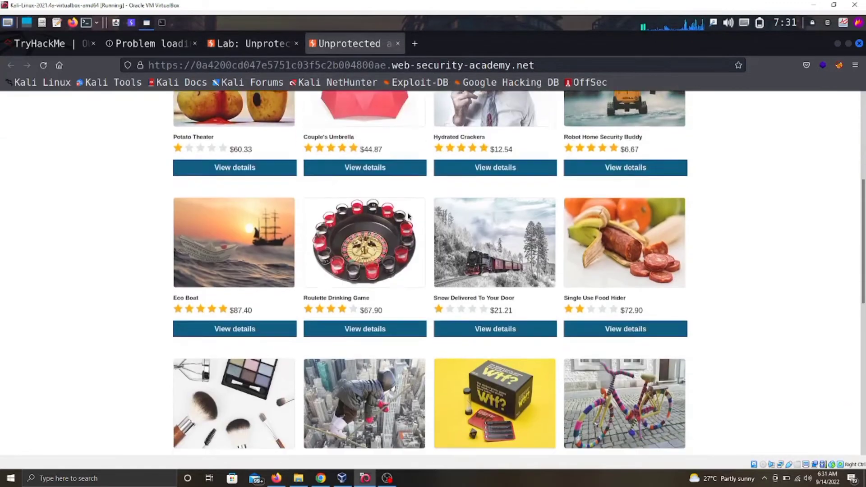
pyautogui.scroll(-2, 388, 226)
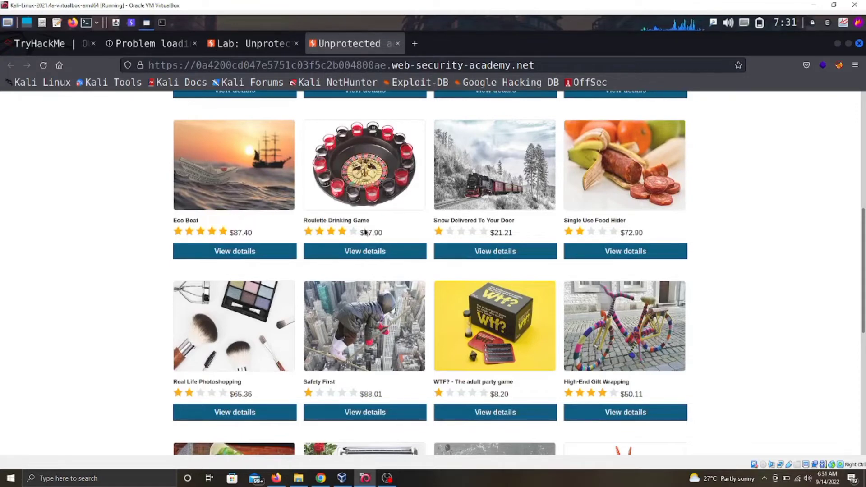
pyautogui.scroll(-5, 453, 216)
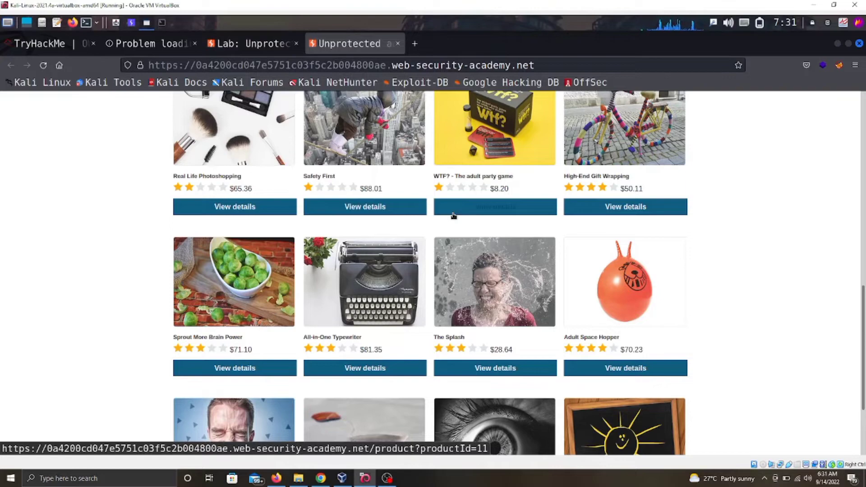
pyautogui.scroll(-3, 400, 225)
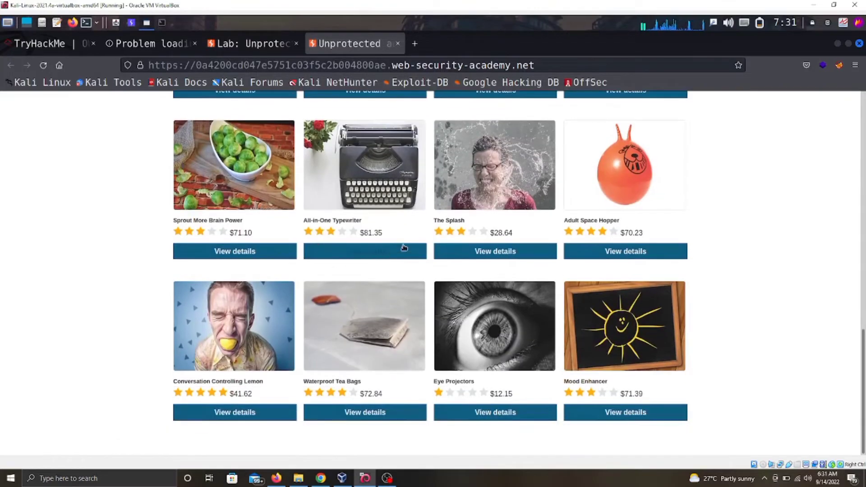
pyautogui.scroll(4, 343, 251)
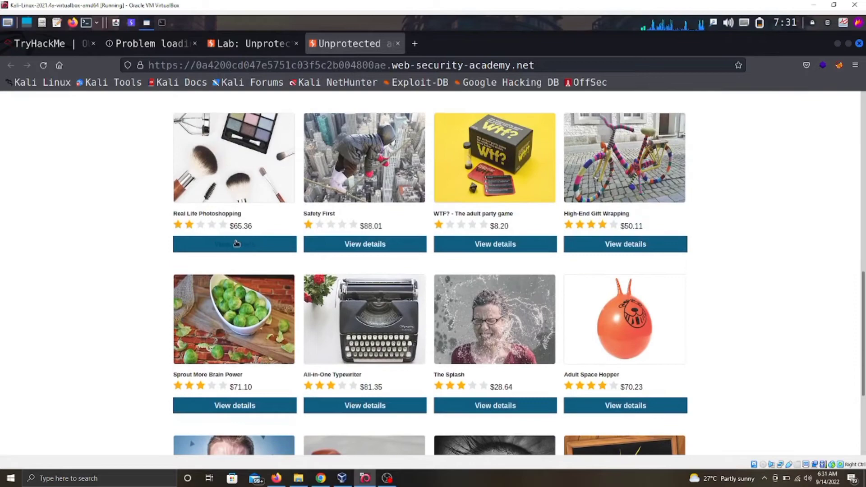
pyautogui.scroll(10, 342, 225)
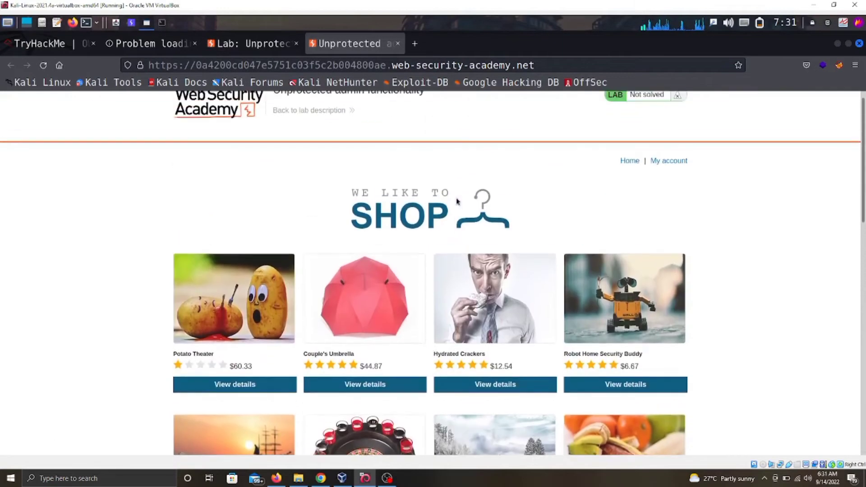
pyautogui.scroll(-2, 443, 204)
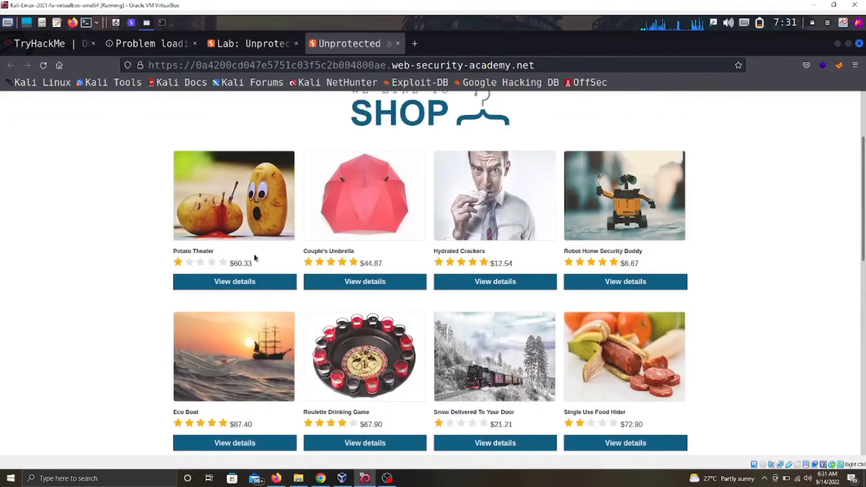
pyautogui.scroll(-4, 541, 239)
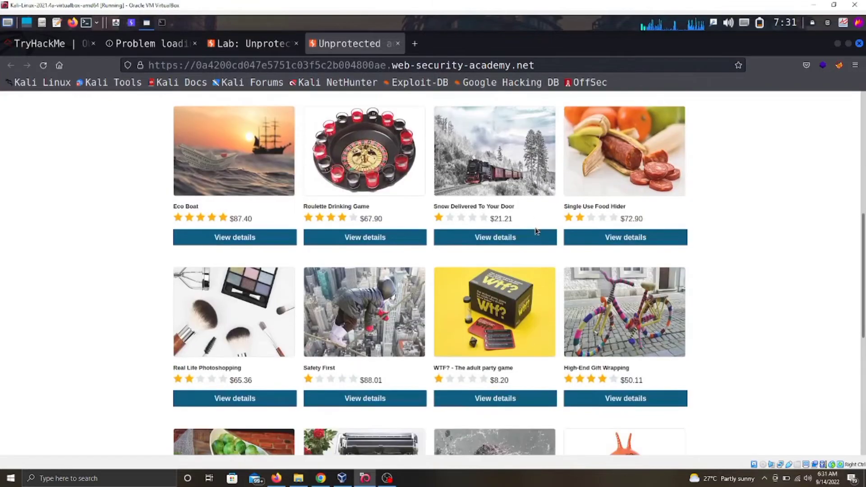
pyautogui.scroll(-3, 536, 231)
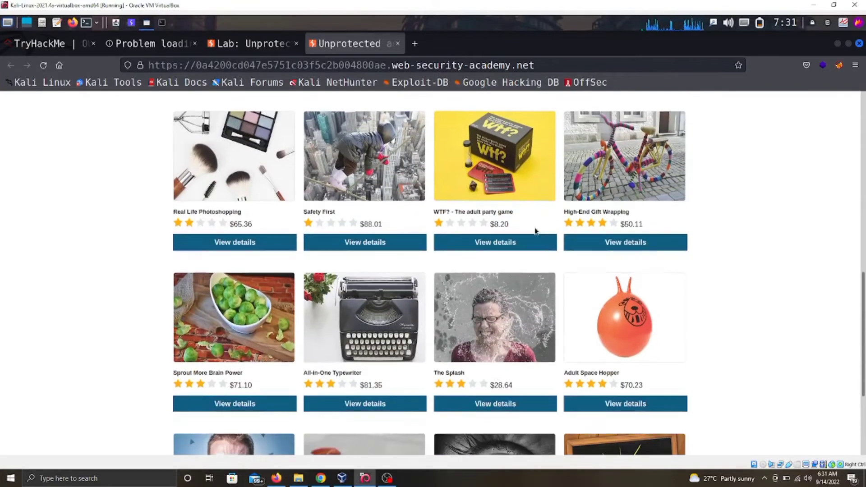
pyautogui.scroll(-3, 617, 261)
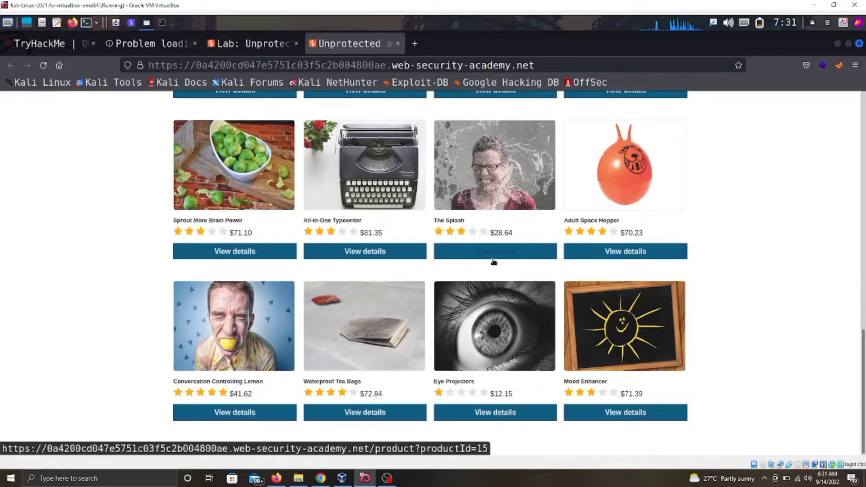
pyautogui.scroll(10, 493, 261)
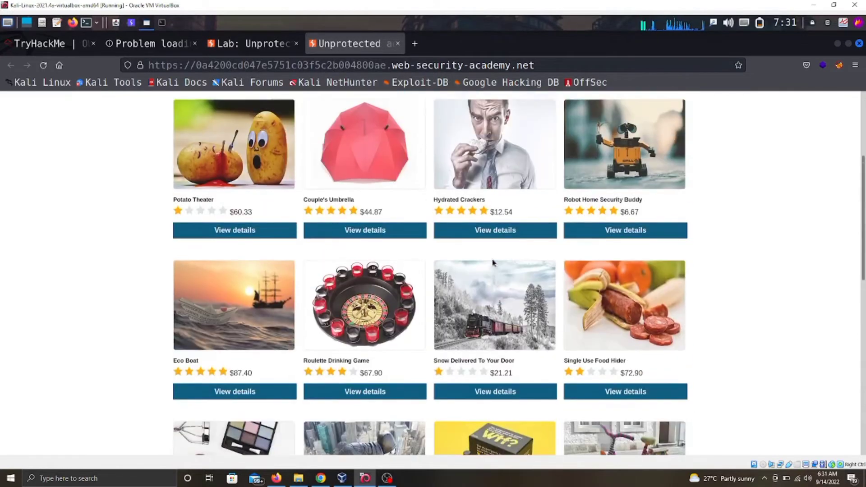
pyautogui.scroll(3, 493, 260)
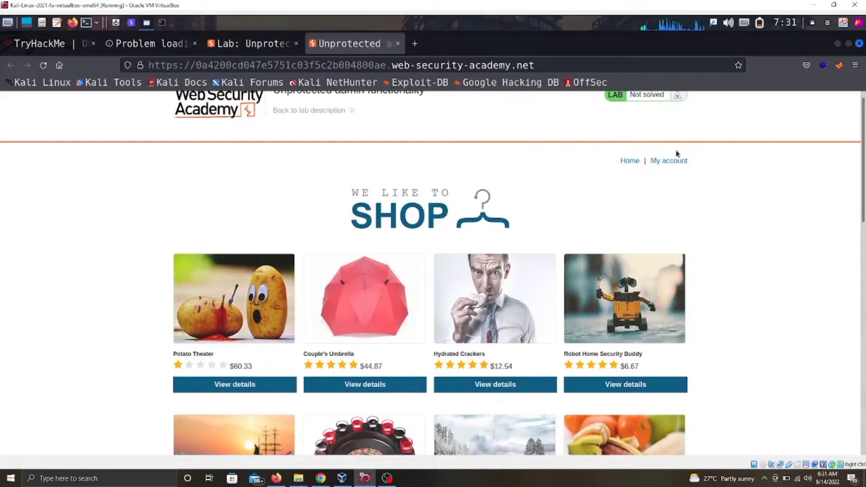
# - Reload the shop home page and go to its My account login page
pyautogui.click(628, 161)
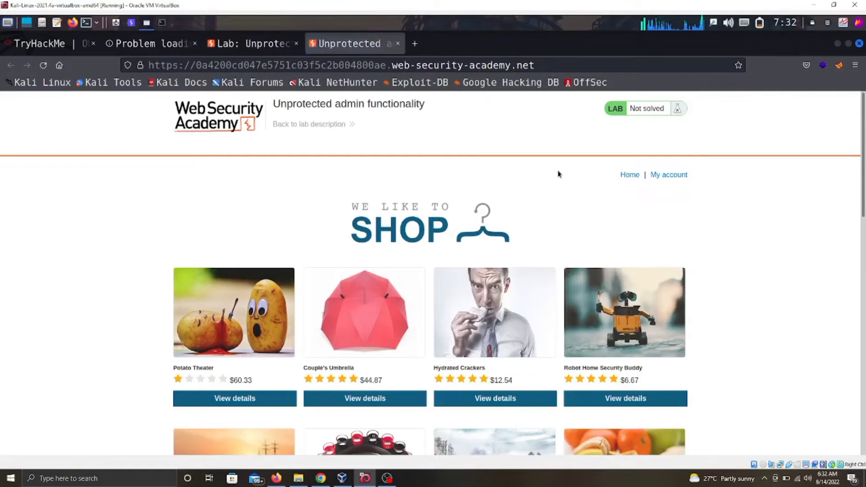
pyautogui.click(669, 175)
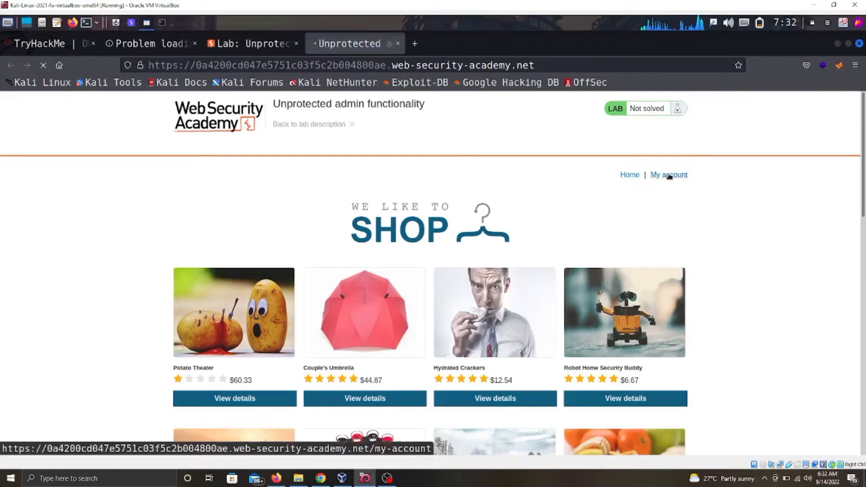
pyautogui.scroll(-2, 584, 200)
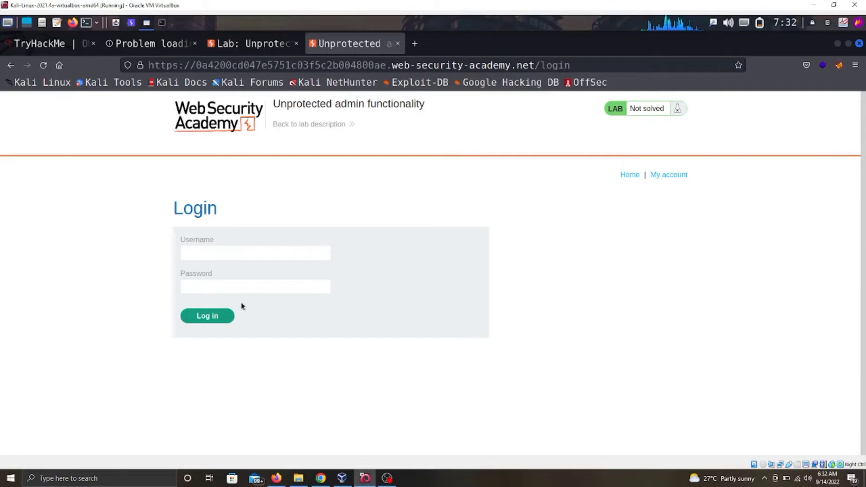
# - Check the lab description's status, then return to the login page to edit its address
pyautogui.click(226, 43)
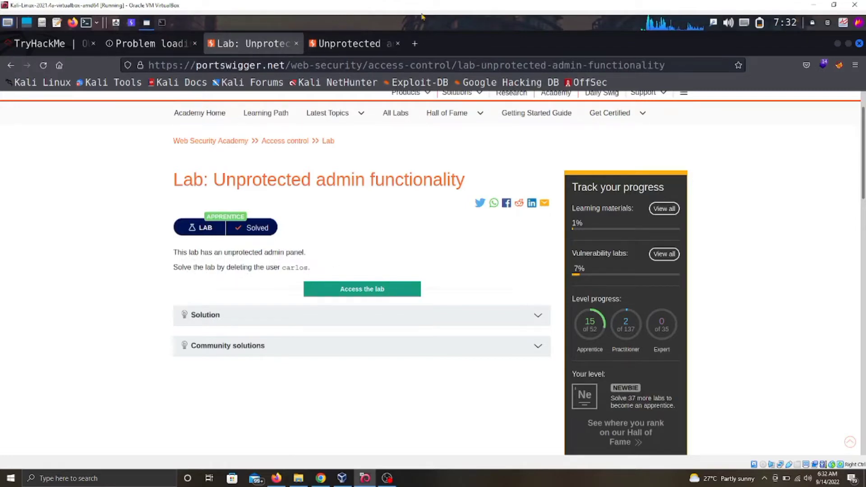
pyautogui.click(370, 53)
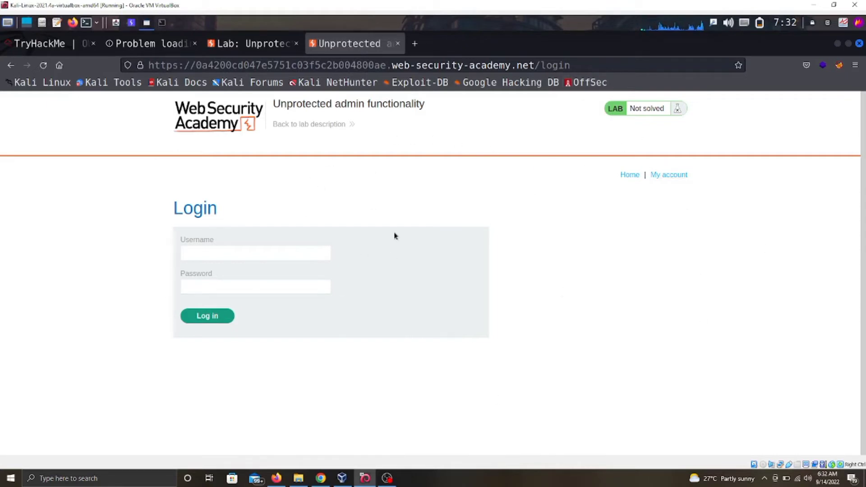
pyautogui.click(604, 63)
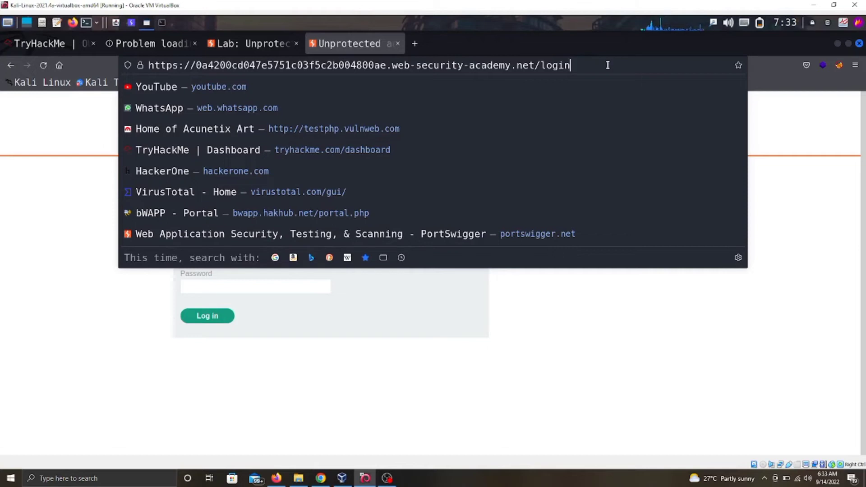
# - Replace 'login' at the end of the address with robots.txt and load it
pyautogui.press('BackSpace')
pyautogui.press('BackSpace')
pyautogui.press('BackSpace')
pyautogui.press('BackSpace')
pyautogui.press('BackSpace')
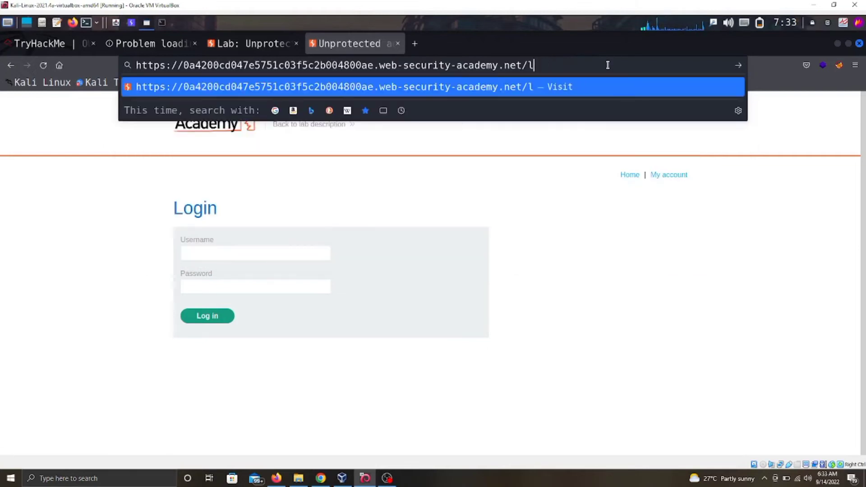
pyautogui.write('ro')
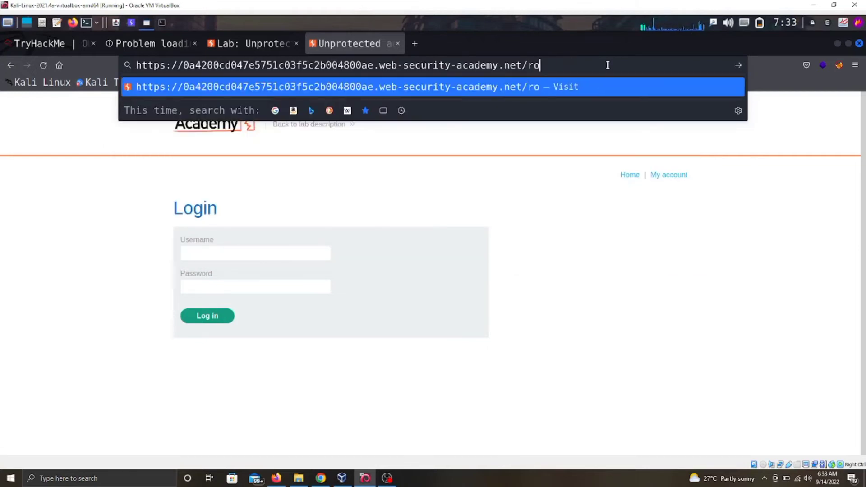
pyautogui.write('bots')
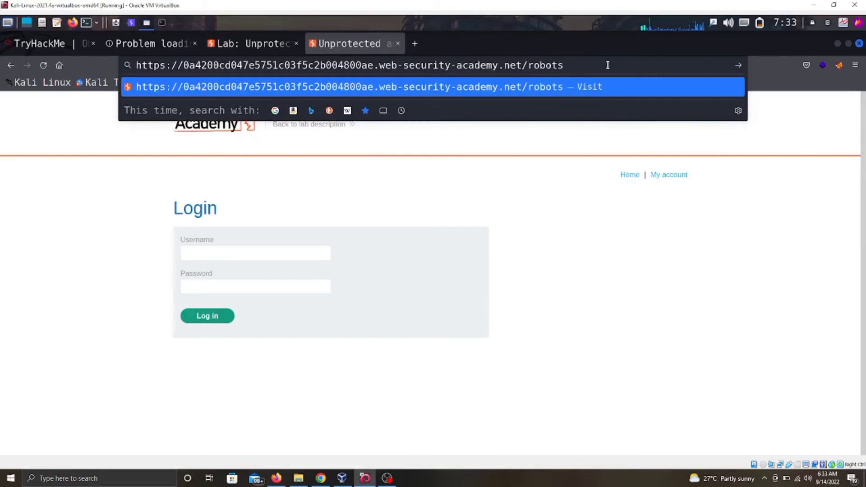
pyautogui.write('.txt')
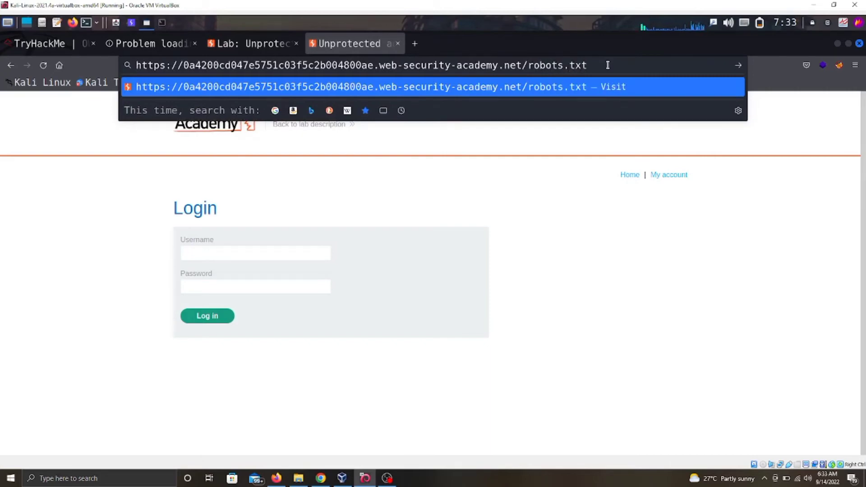
pyautogui.press('Return')
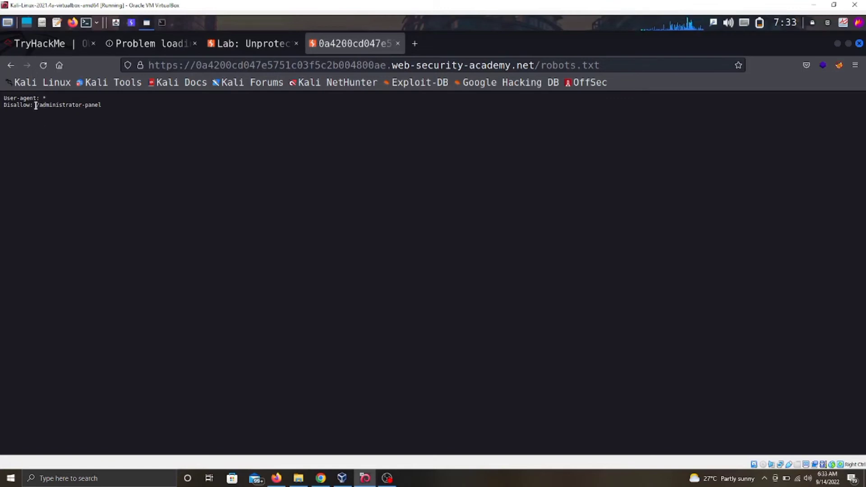
# - Copy the /administrator-panel path listed in robots.txt
pyautogui.moveTo(36, 105); pyautogui.dragTo(107, 108)
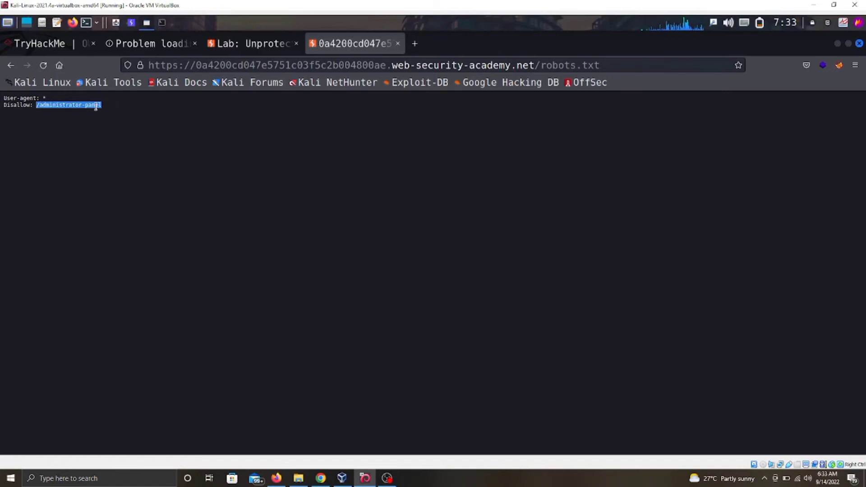
pyautogui.rightClick(96, 107)
pyautogui.click(119, 115)
# - Trim the address to the site root, paste /administrator-panel after it and load the panel
pyautogui.click(650, 67)
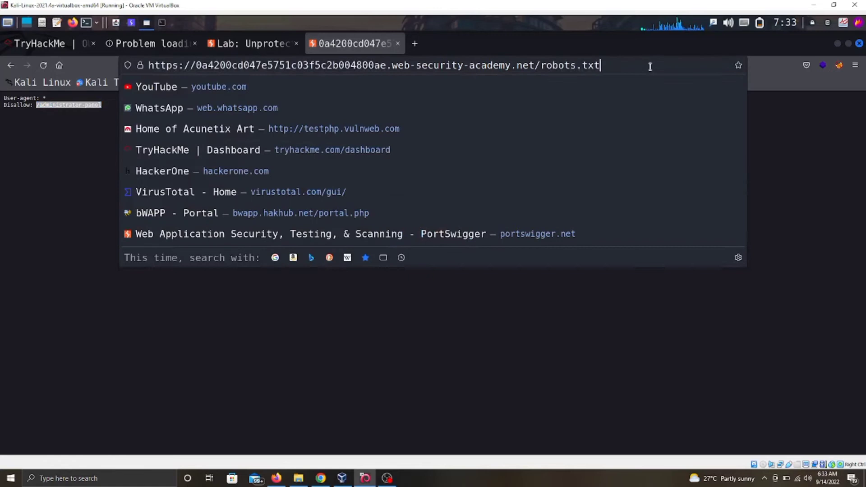
pyautogui.click(650, 66)
pyautogui.click(648, 66)
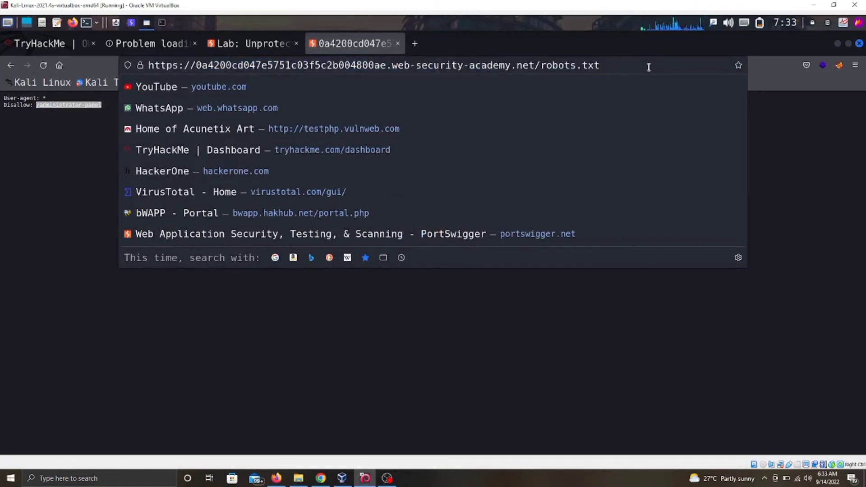
pyautogui.press('BackSpace')
pyautogui.press('BackSpace')
pyautogui.press('BackSpace')
pyautogui.press('BackSpace')
pyautogui.press('BackSpace')
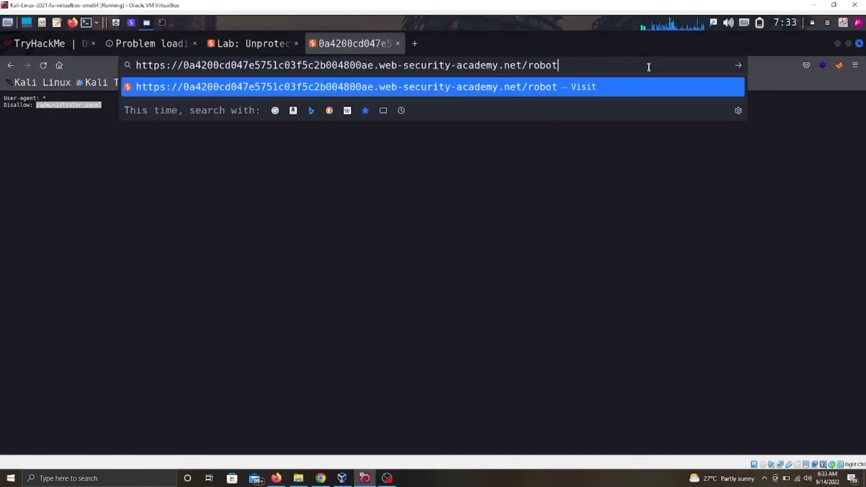
pyautogui.press('BackSpace')
pyautogui.press('BackSpace')
pyautogui.press('BackSpace')
pyautogui.press('BackSpace')
pyautogui.press('BackSpace')
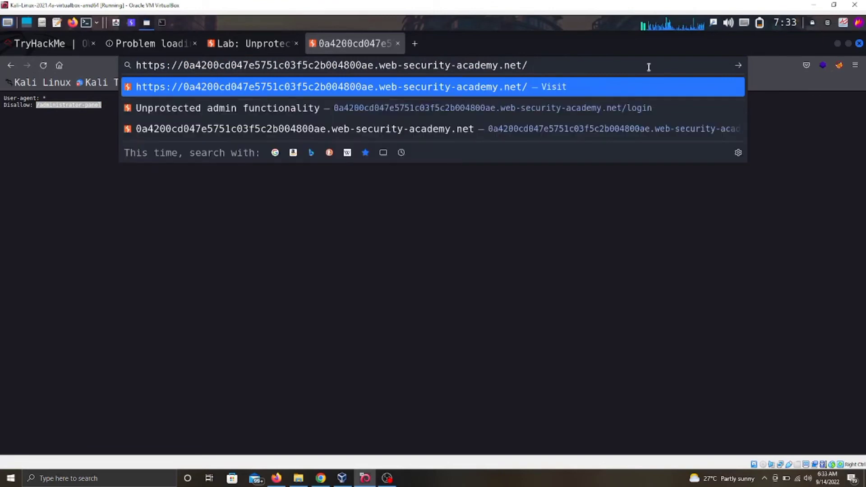
pyautogui.press('BackSpace')
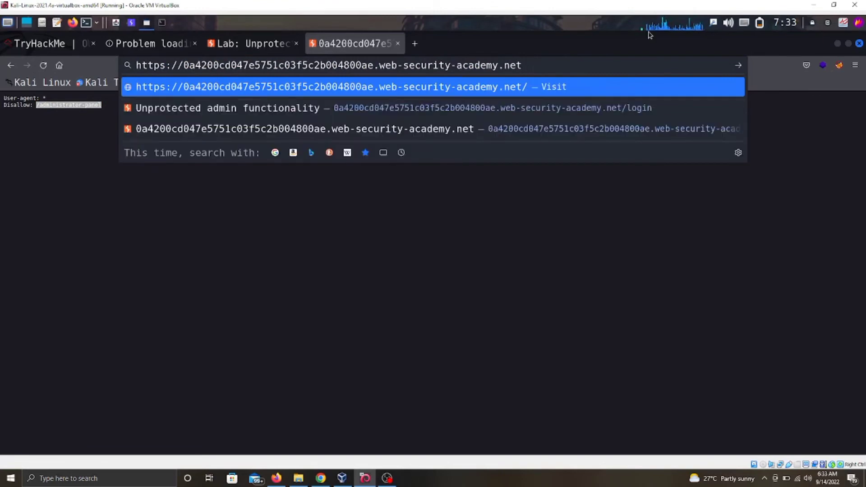
pyautogui.rightClick(530, 68)
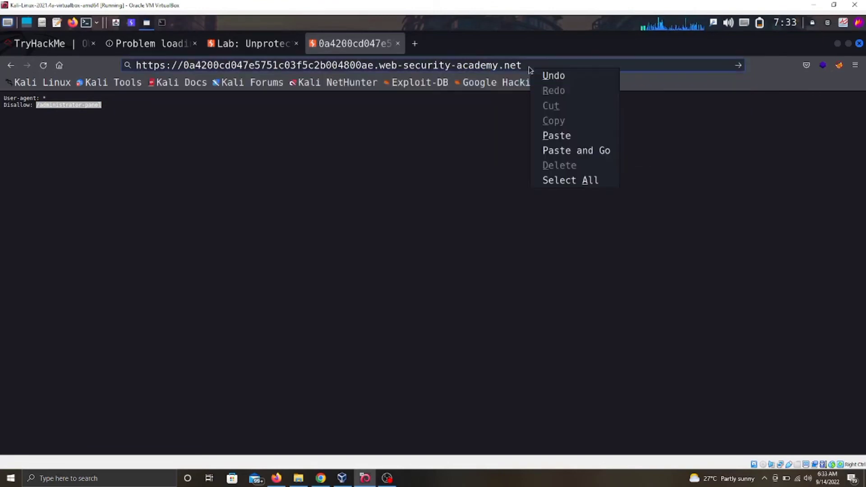
pyautogui.click(579, 135)
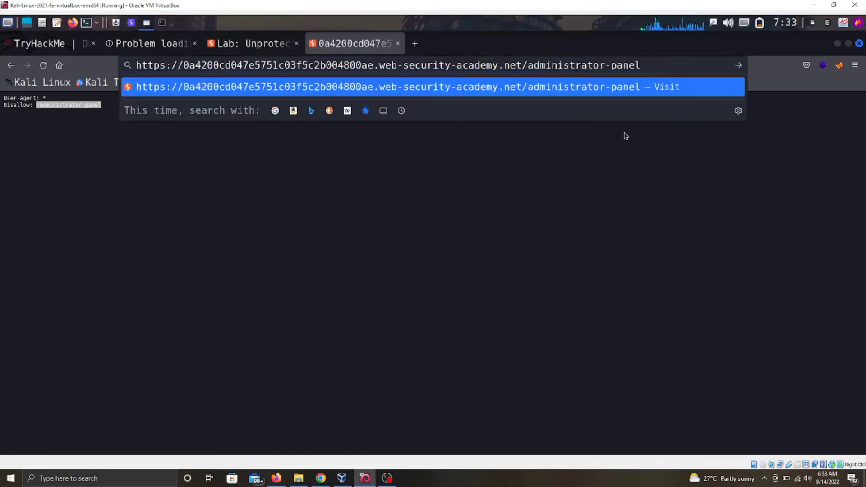
pyautogui.press('Return')
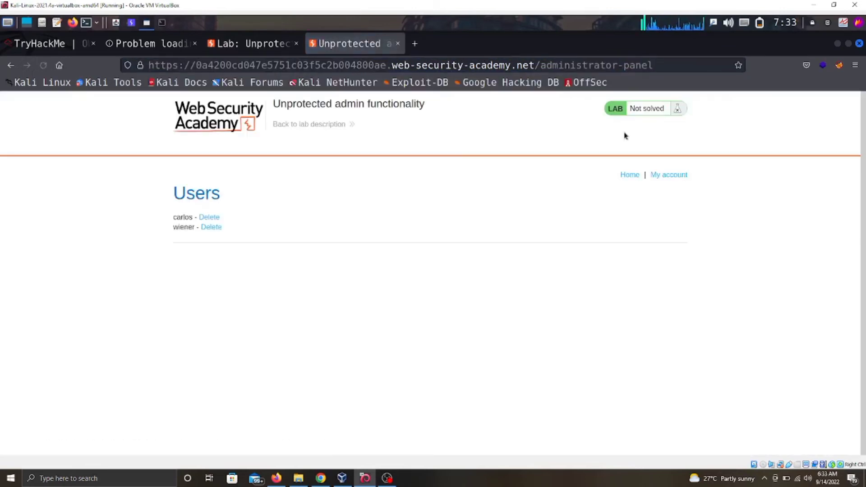